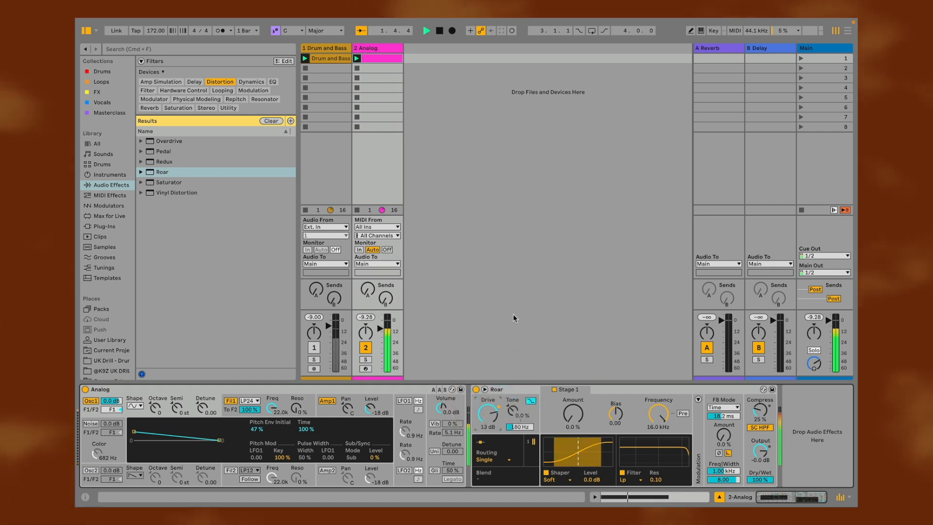
# Keep Roar's Stage 1 shaper on Soft Sine and raise its Amount to 70% while auditioning the bass.
pyautogui.press('space')
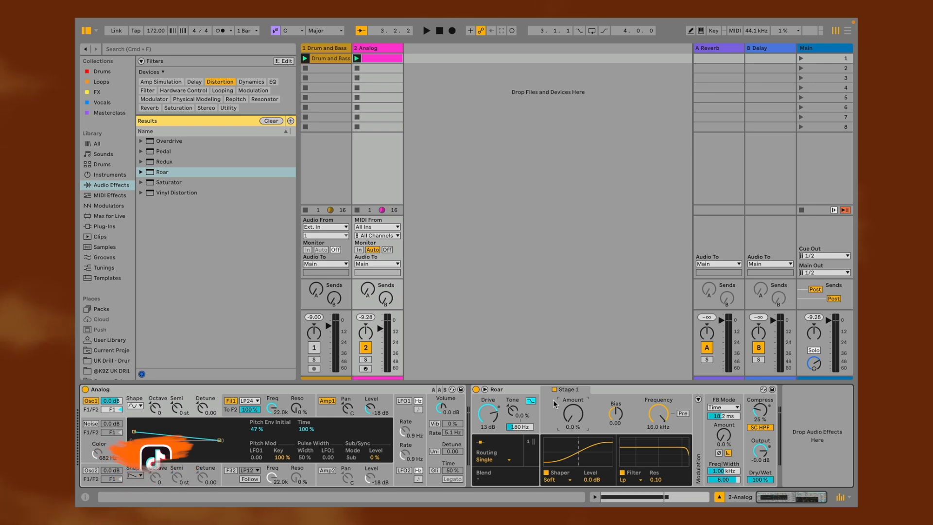
pyautogui.click(553, 479)
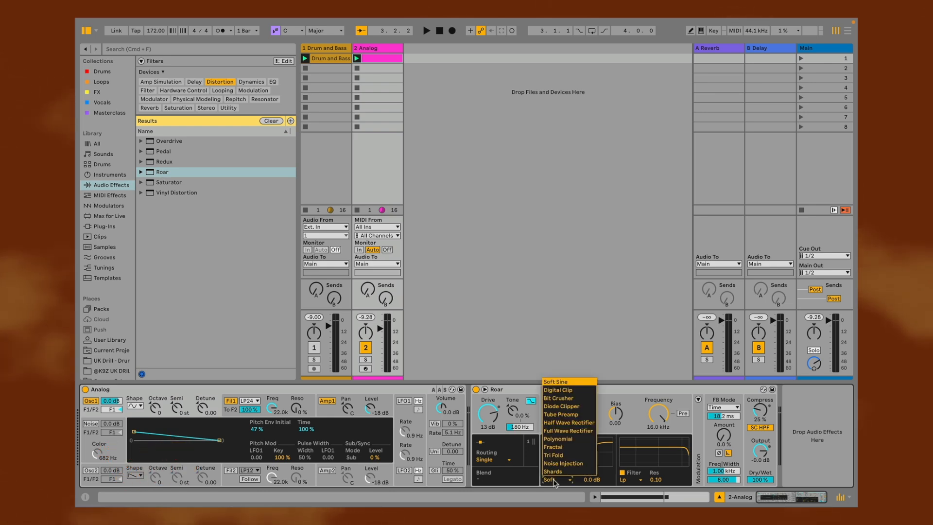
pyautogui.click(558, 389)
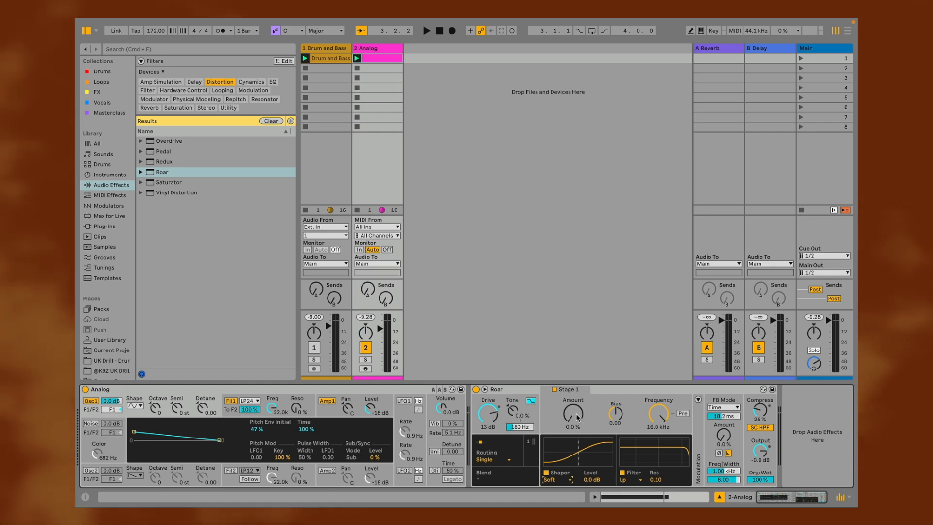
pyautogui.press('space')
pyautogui.moveTo(577, 417); pyautogui.dragTo(577, 382)
pyautogui.press('space')
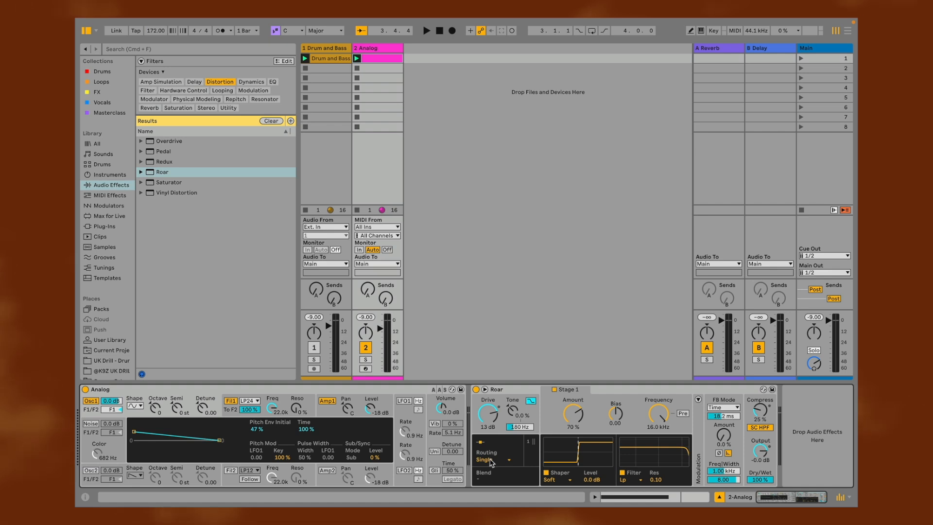
# Set Roar's routing to Serial and choose Tri Fold as the Stage 2 shaper type.
pyautogui.click(490, 459)
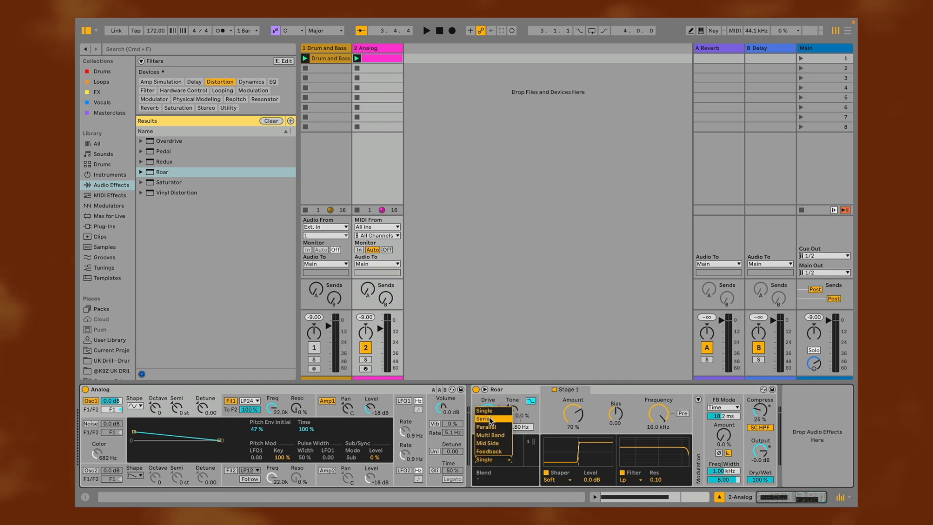
pyautogui.click(490, 419)
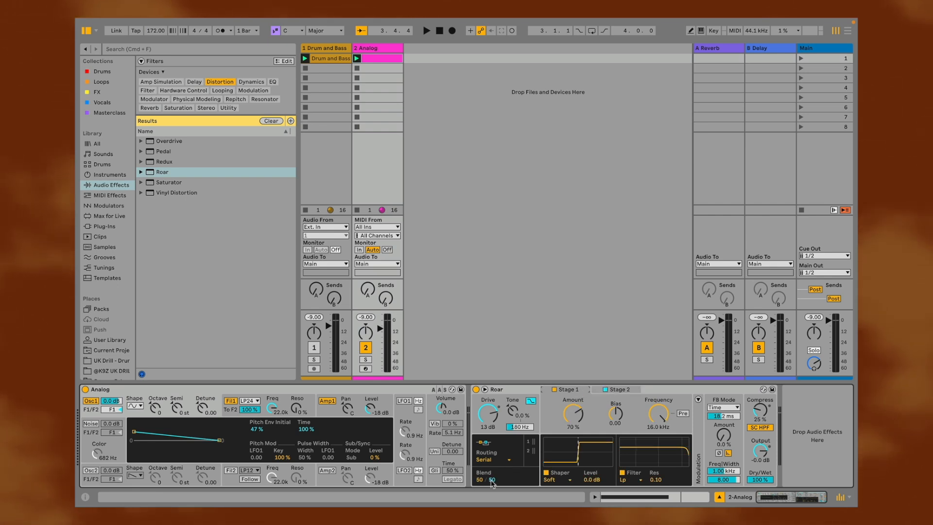
pyautogui.click(615, 389)
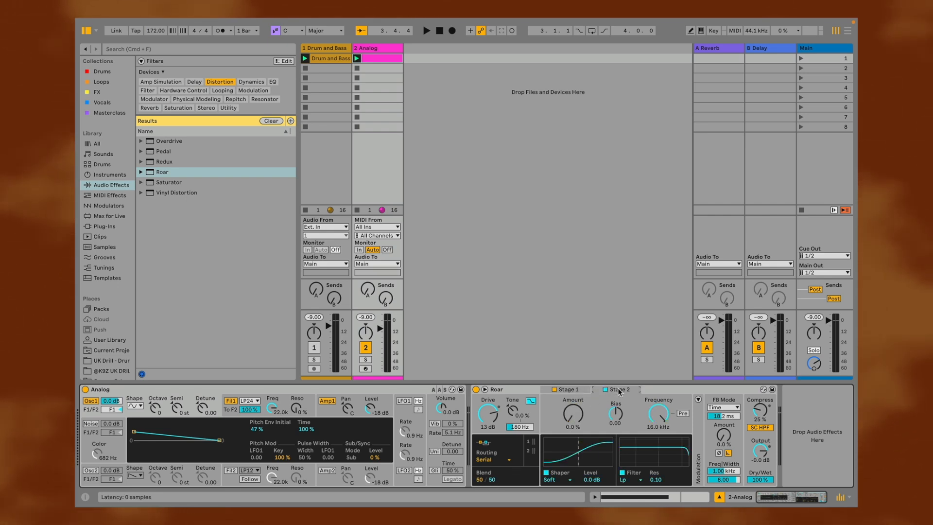
pyautogui.click(551, 480)
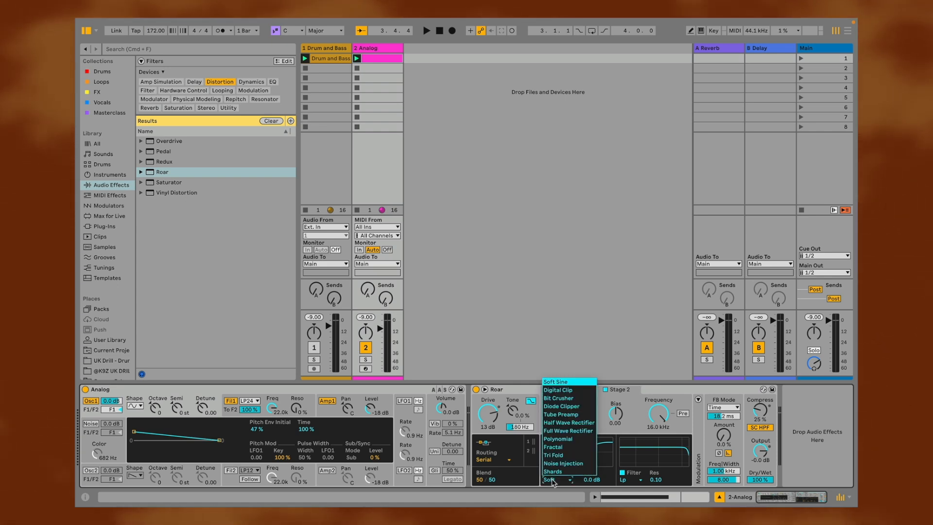
pyautogui.click(562, 455)
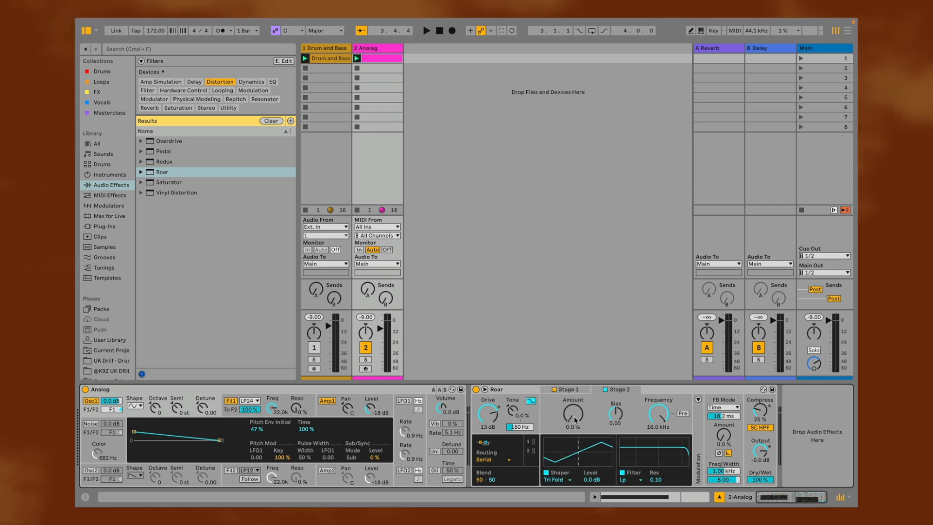
# Raise the Stage 2 shaper Amount to 29% while the bass plays, and stop playback.
pyautogui.press('space')
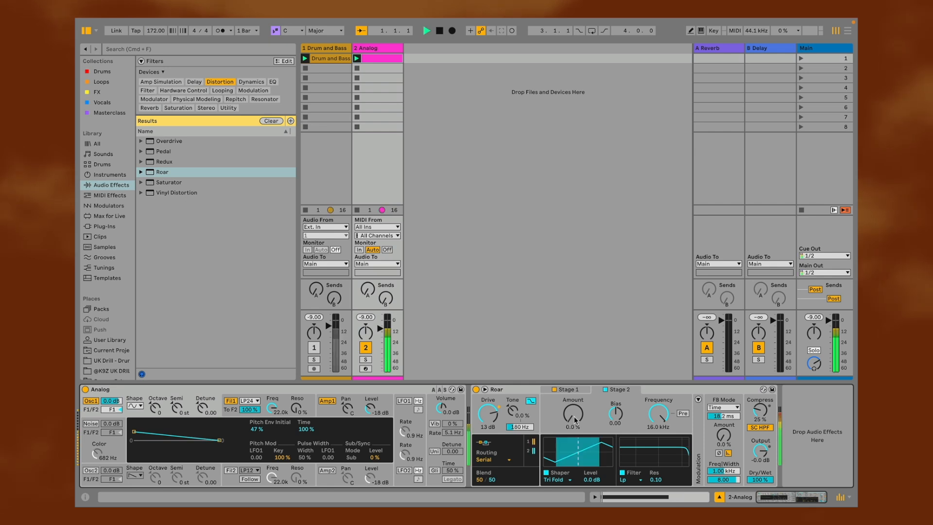
pyautogui.moveTo(575, 420)
pyautogui.mouseDown()
pyautogui.moveTo(575, 382)
pyautogui.moveTo(574, 426)
pyautogui.mouseUp()
pyautogui.press('space')
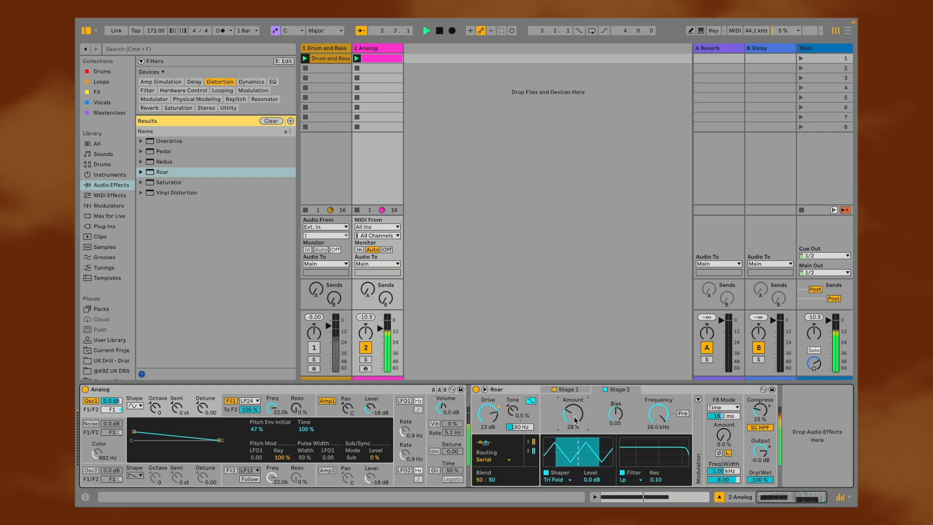
pyautogui.press('space')
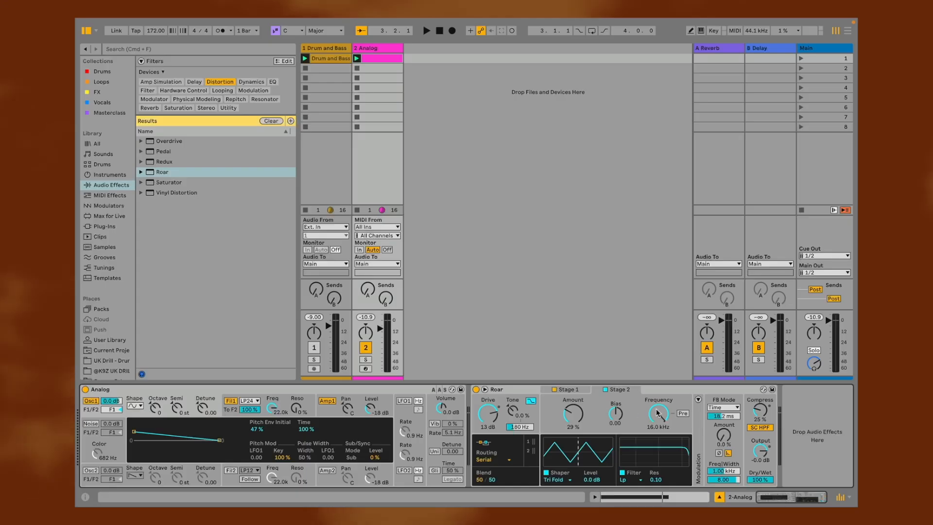
# Expand Roar's modulation section and show its modulation matrix.
pyautogui.click(698, 399)
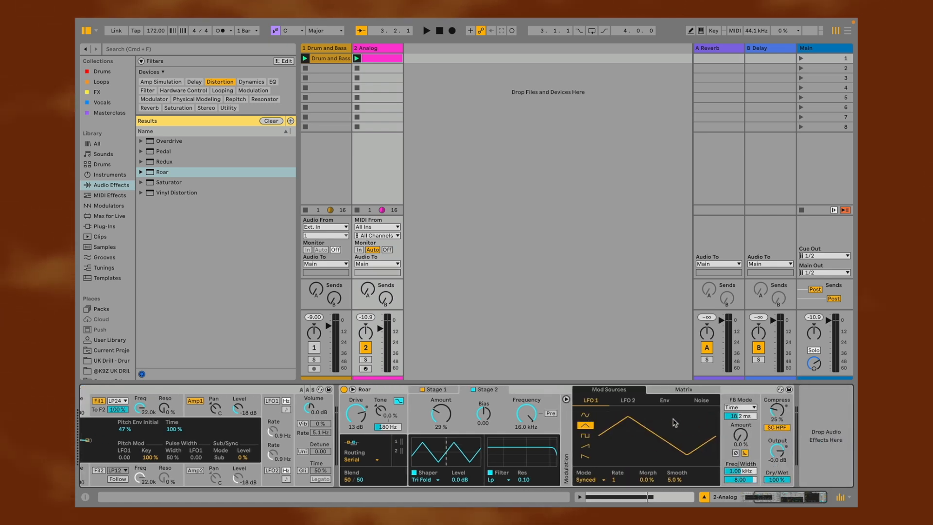
pyautogui.click(685, 390)
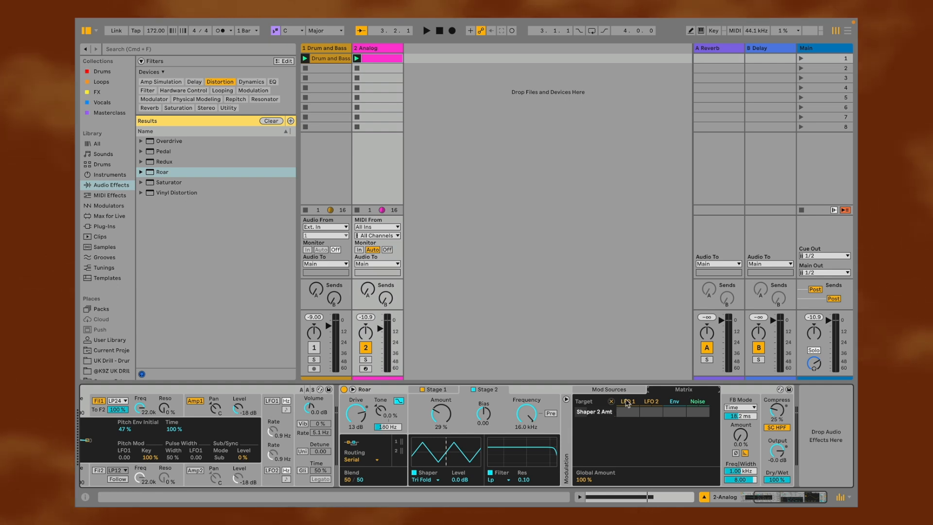
pyautogui.moveTo(629, 413); pyautogui.dragTo(630, 384)
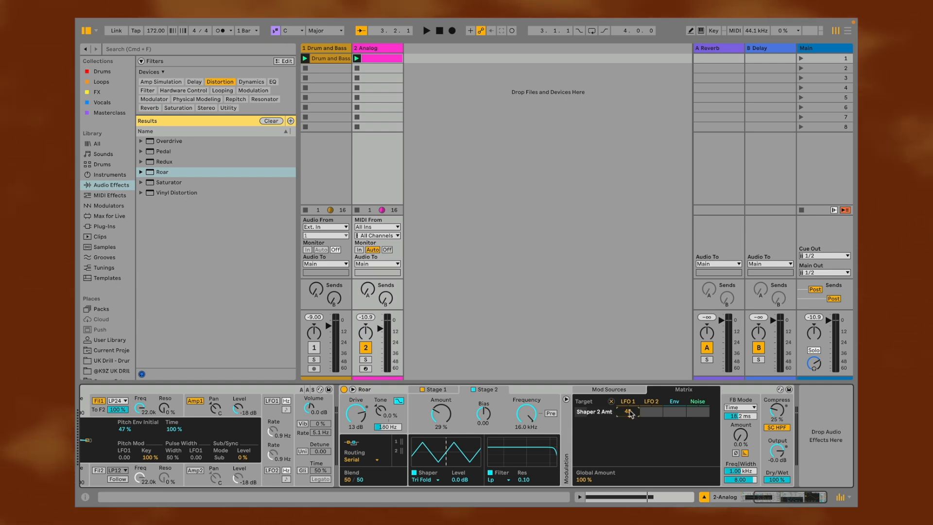
pyautogui.click(628, 391)
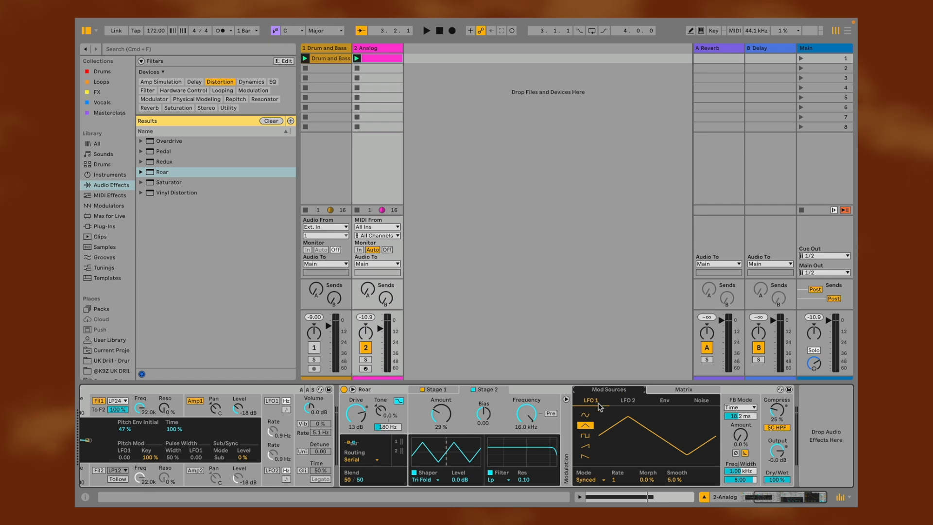
pyautogui.click(668, 390)
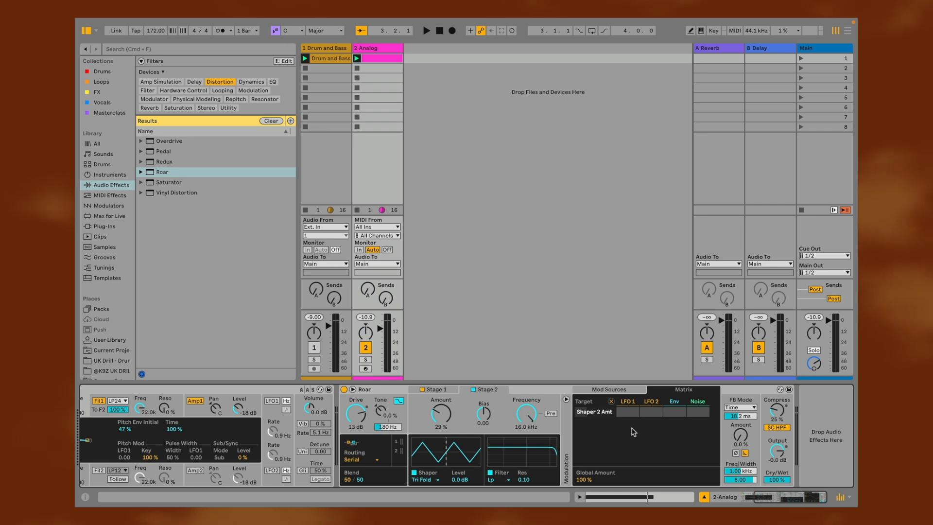
# Modulate the Stage 1 shaper amount with LFO 1, auditioning it at 100 before settling on 67.
pyautogui.click(436, 388)
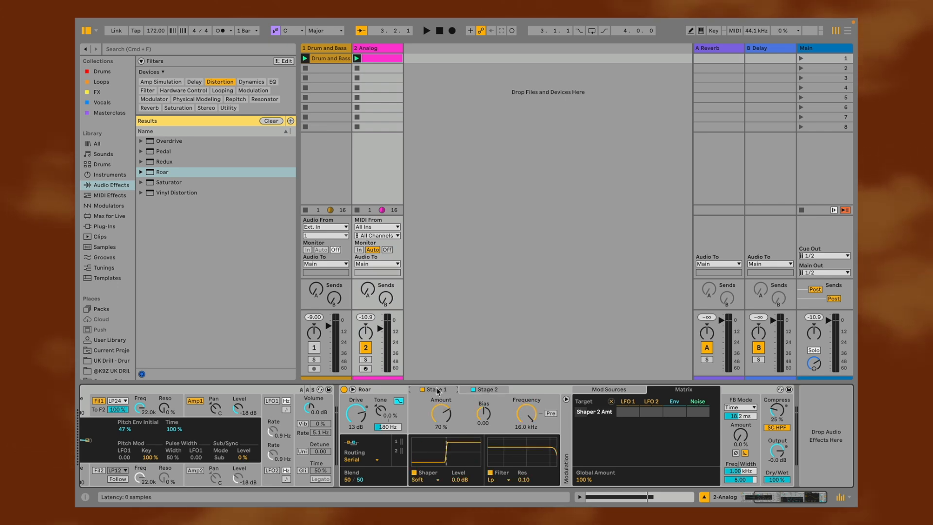
pyautogui.click(444, 415)
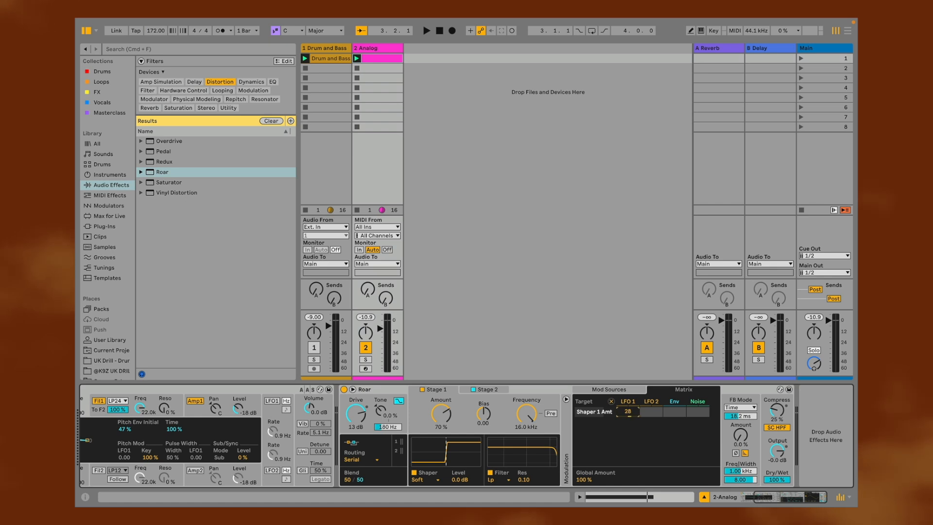
pyautogui.moveTo(627, 411); pyautogui.dragTo(630, 409)
pyautogui.press('space')
pyautogui.press('space')
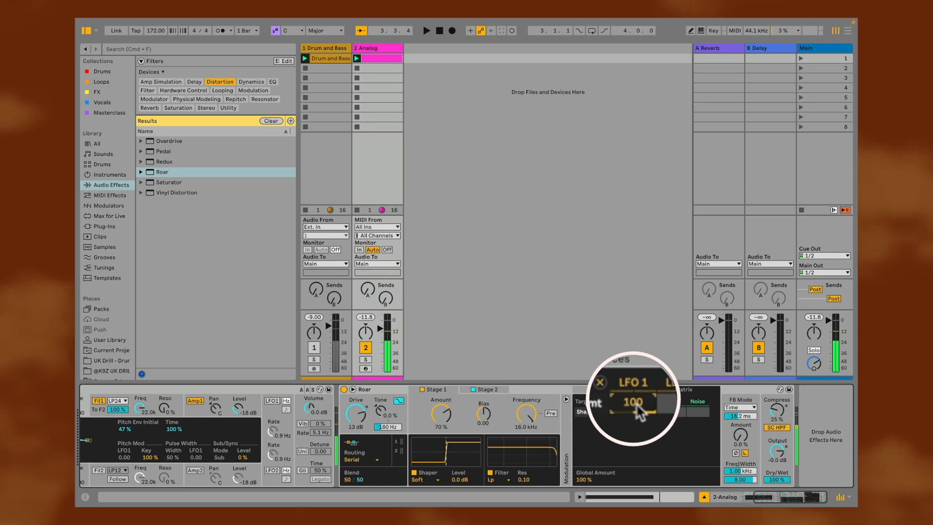
pyautogui.moveTo(629, 412); pyautogui.dragTo(630, 421)
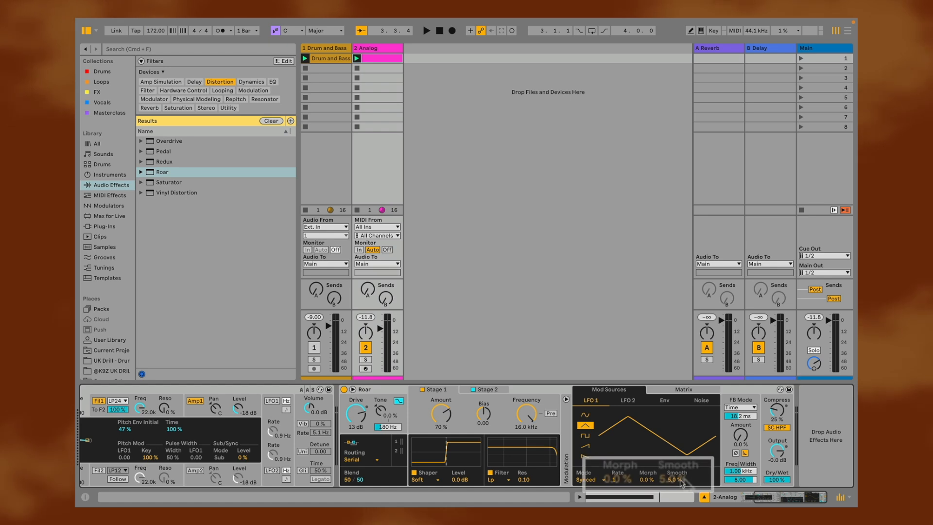
# Set LFO 1's Morph to 41% and Smooth to 50% while listening to the bass.
pyautogui.press('space')
pyautogui.moveTo(620, 478); pyautogui.dragTo(620, 449)
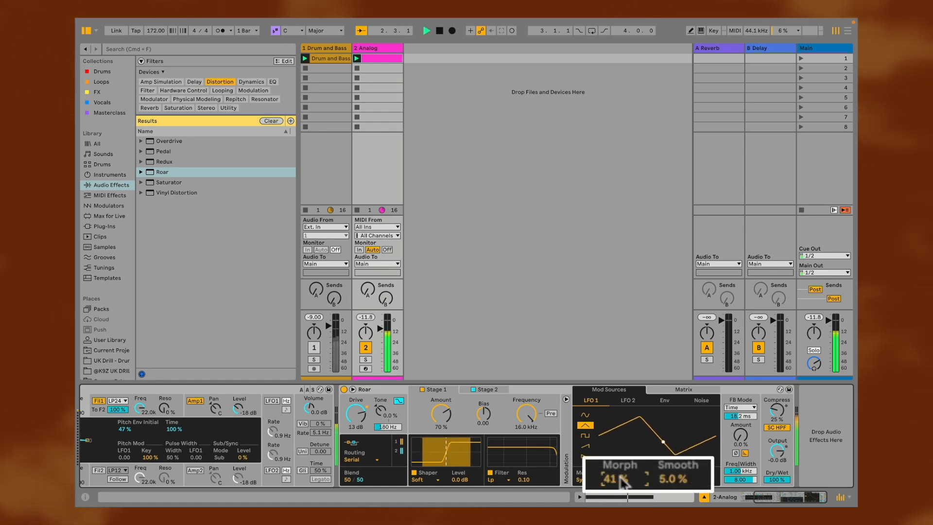
pyautogui.moveTo(677, 480)
pyautogui.mouseDown()
pyautogui.moveTo(677, 468)
pyautogui.moveTo(678, 482)
pyautogui.mouseUp()
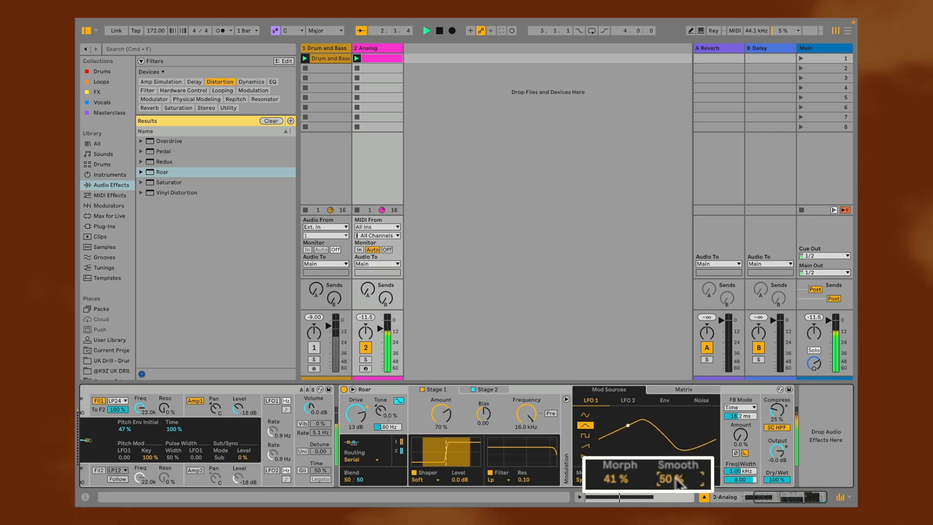
pyautogui.press('space')
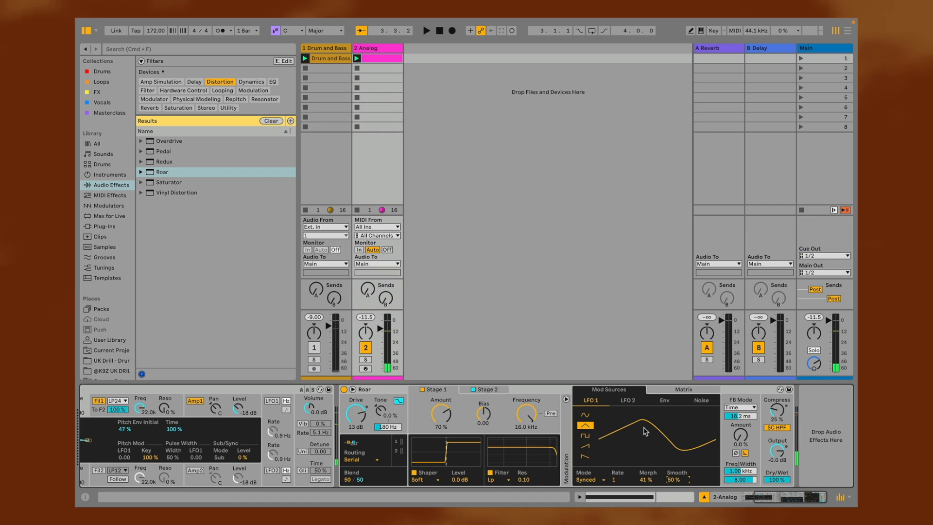
# Modulate the Stage 1 filter frequency with LFO 1 at 64 and lower that frequency to 8.28 kHz during playback.
pyautogui.click(670, 390)
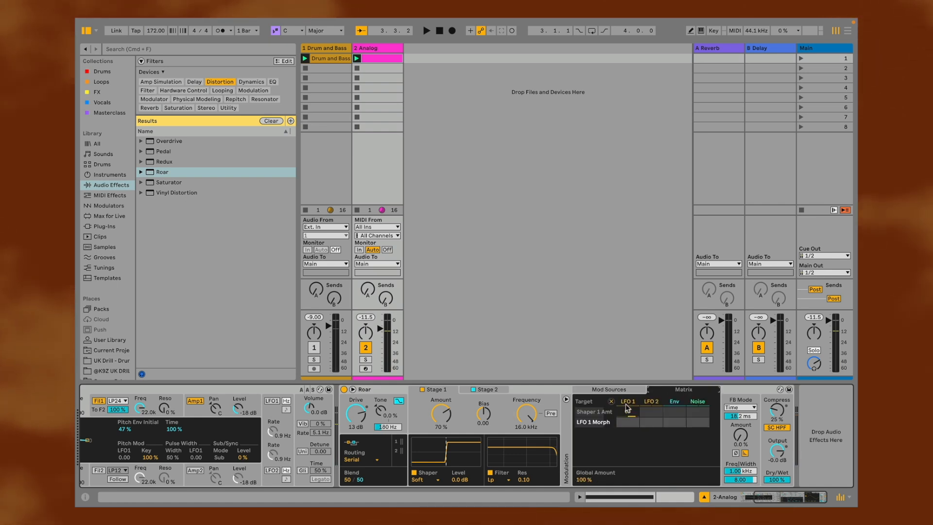
pyautogui.click(533, 415)
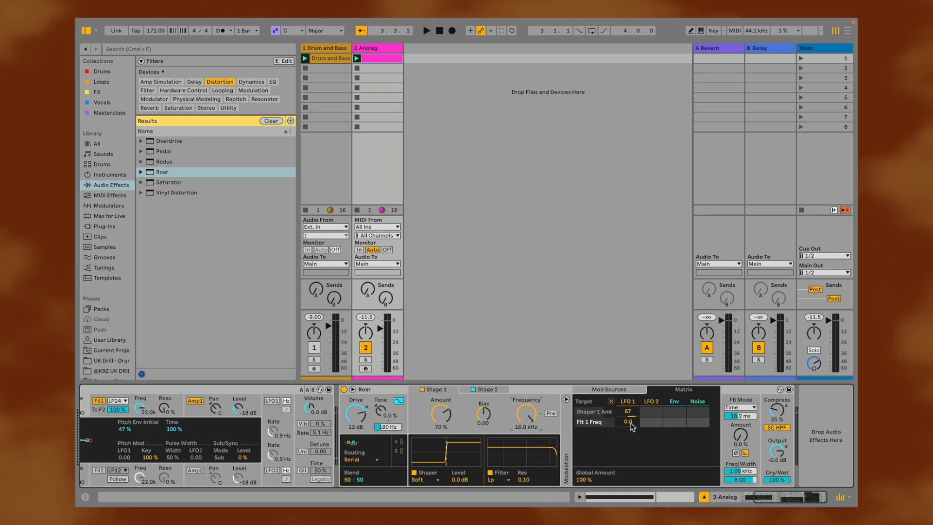
pyautogui.press('space')
pyautogui.moveTo(629, 423); pyautogui.dragTo(630, 393)
pyautogui.click(527, 414)
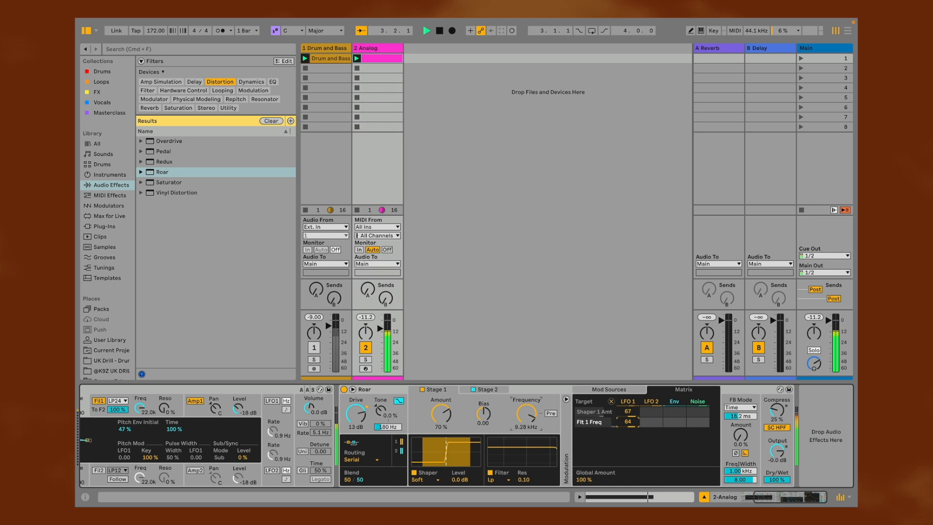
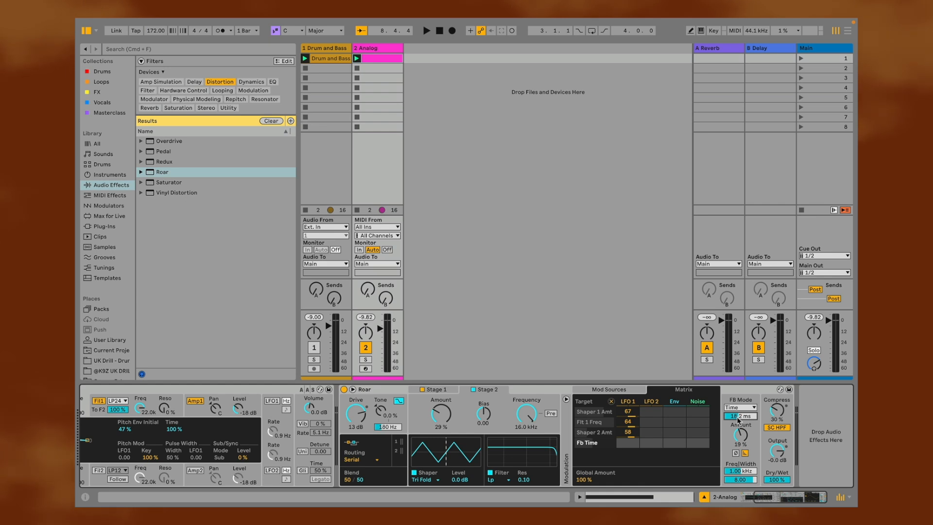
# Set Roar's feedback time to 22.0 ms and amount to 29%, with Compress at 33%, during playback.
pyautogui.press('space')
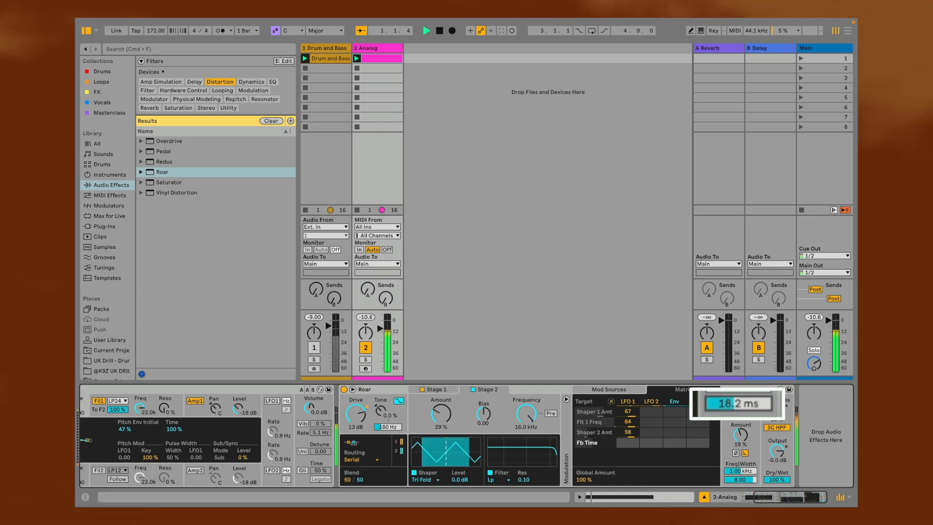
pyautogui.moveTo(739, 403); pyautogui.dragTo(739, 396)
pyautogui.moveTo(742, 434)
pyautogui.mouseDown()
pyautogui.moveTo(740, 410)
pyautogui.moveTo(743, 434)
pyautogui.mouseUp()
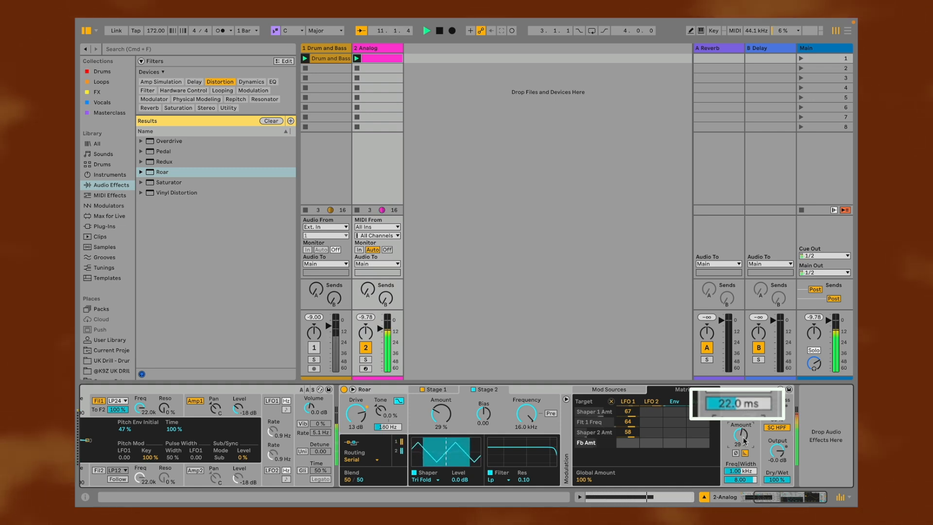
pyautogui.moveTo(776, 414); pyautogui.dragTo(776, 409)
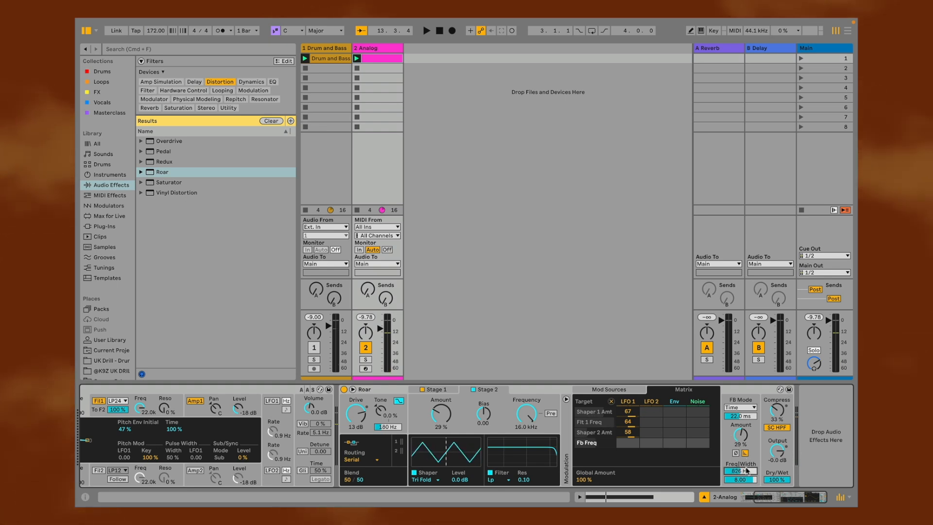
# Lower the feedback filter's frequency and set its width to 3.49 while the bass plays.
pyautogui.press('space')
pyautogui.moveTo(750, 480)
pyautogui.mouseDown()
pyautogui.moveTo(749, 496)
pyautogui.moveTo(740, 483)
pyautogui.mouseUp()
pyautogui.click(748, 471)
# Raise Roar's feedback amount to 33% and its Compress setting to 37%.
pyautogui.click(740, 434)
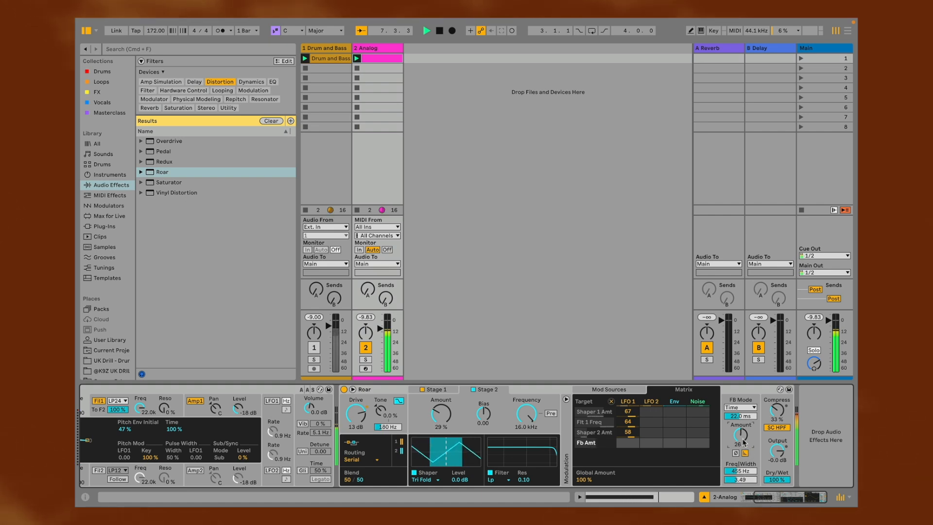
pyautogui.moveTo(743, 442); pyautogui.dragTo(743, 440)
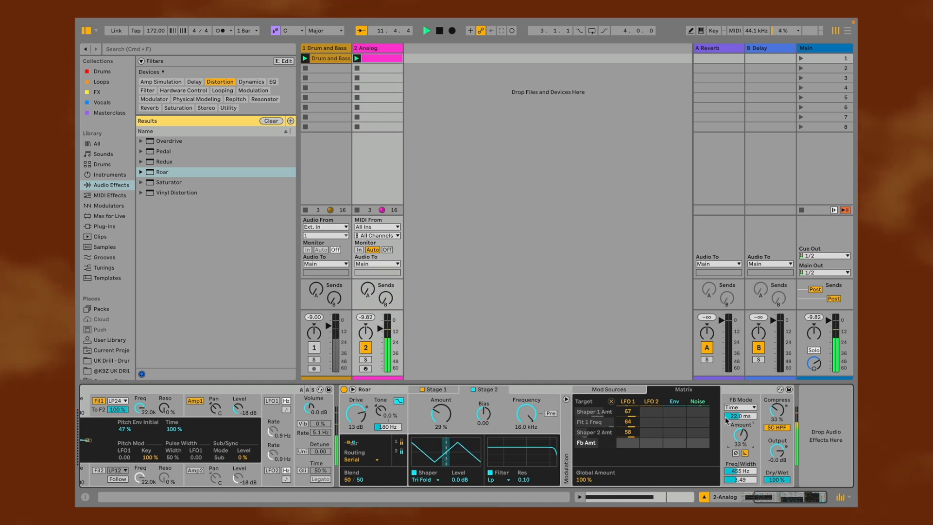
pyautogui.moveTo(776, 410); pyautogui.dragTo(777, 408)
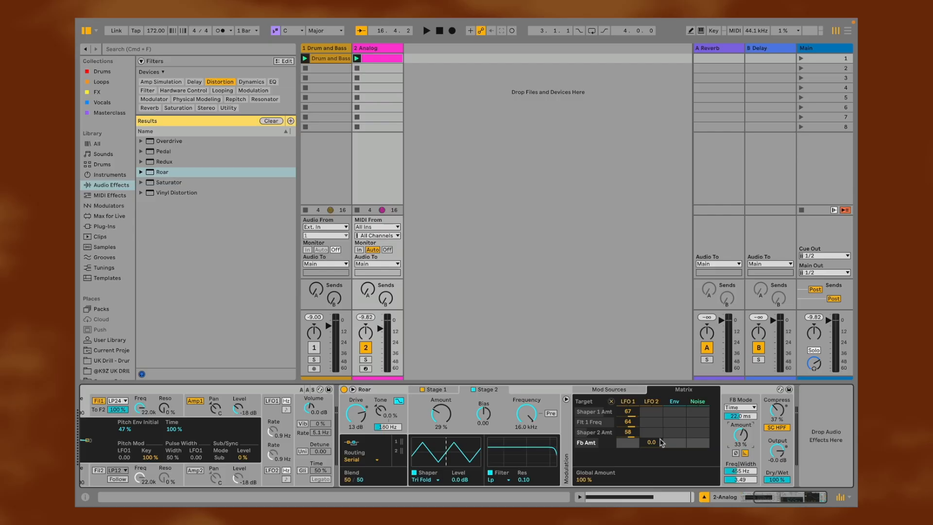
# Modulate the feedback amount with LFO 2 at 52 in the matrix.
pyautogui.moveTo(660, 442); pyautogui.dragTo(623, 381)
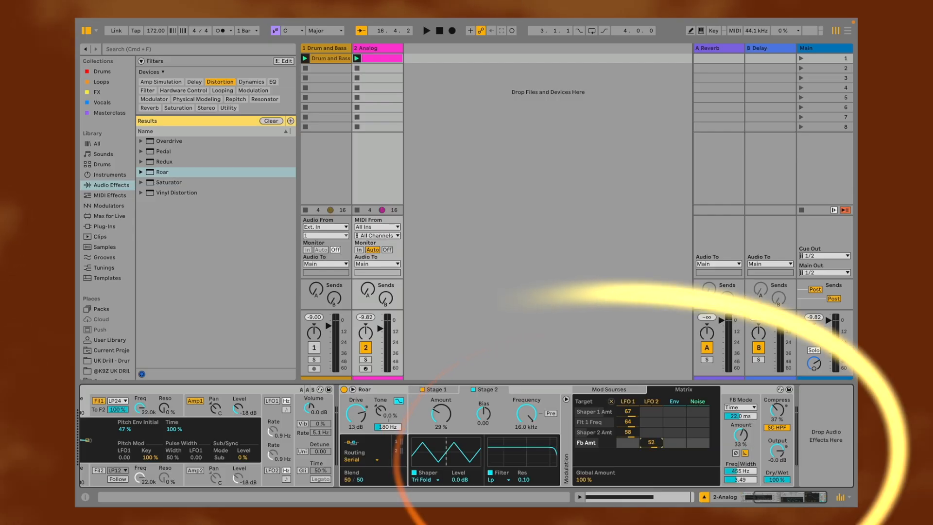
# Set LFO 2 to the ramp waveform with Rate 4, Morph 72% and Smooth 0.0%, and play the clips to audition it.
pyautogui.click(610, 389)
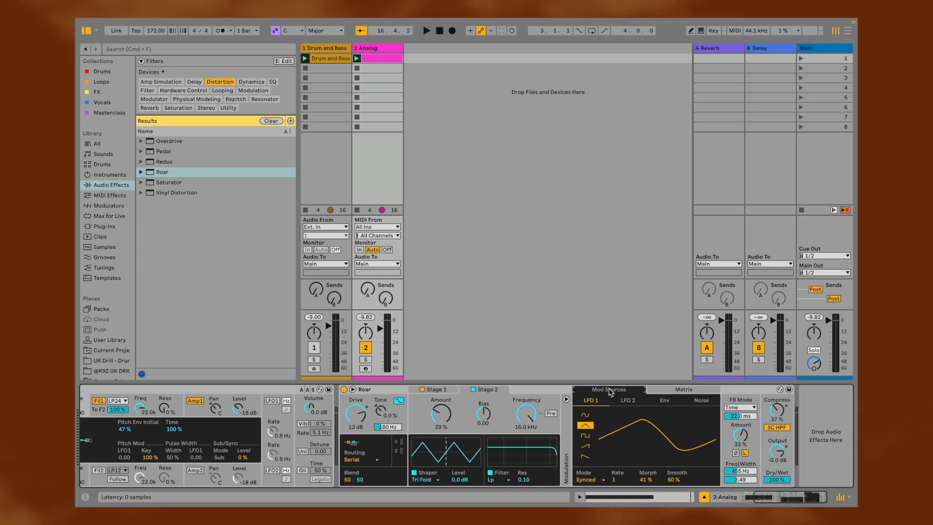
pyautogui.click(627, 402)
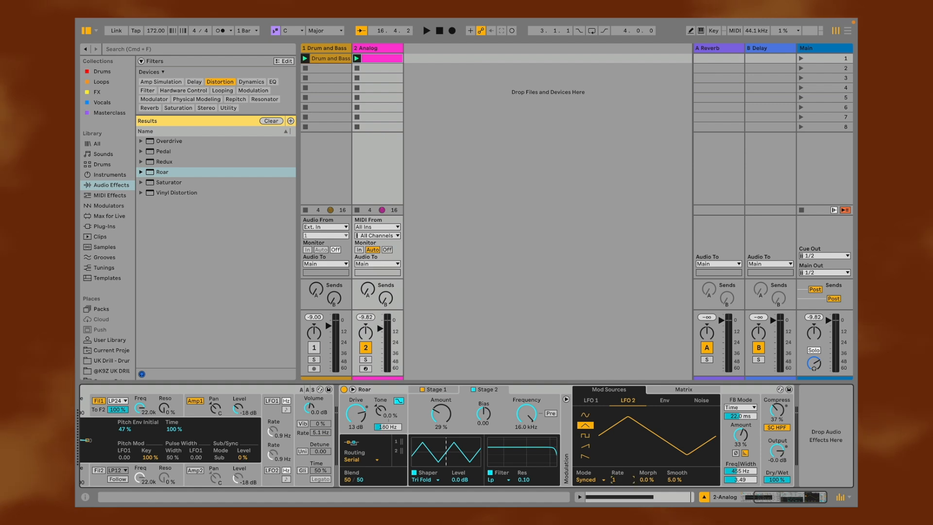
pyautogui.moveTo(617, 477); pyautogui.dragTo(646, 461)
pyautogui.click(585, 445)
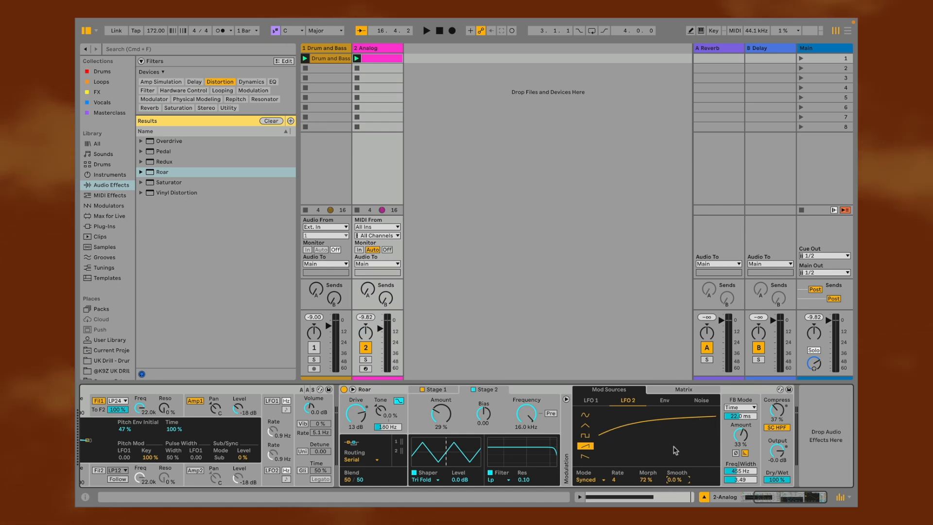
pyautogui.click(731, 389)
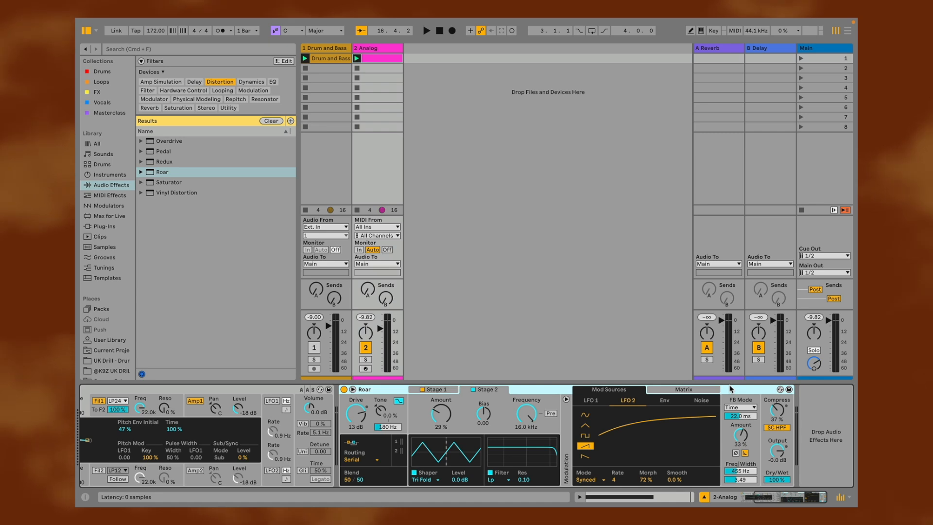
pyautogui.press('space')
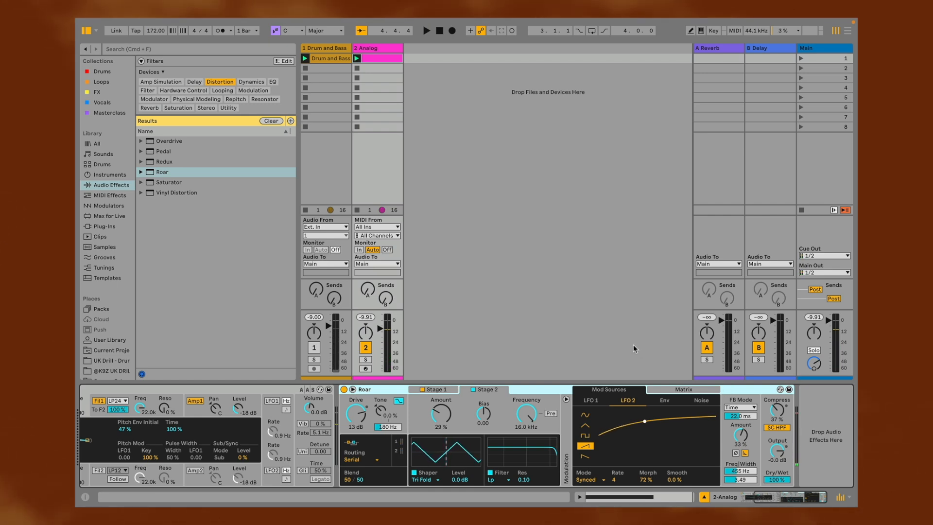
# Send some of the Analog track to the Reverb return and raise the track's volume slightly during playback.
pyautogui.moveTo(368, 290); pyautogui.dragTo(368, 286)
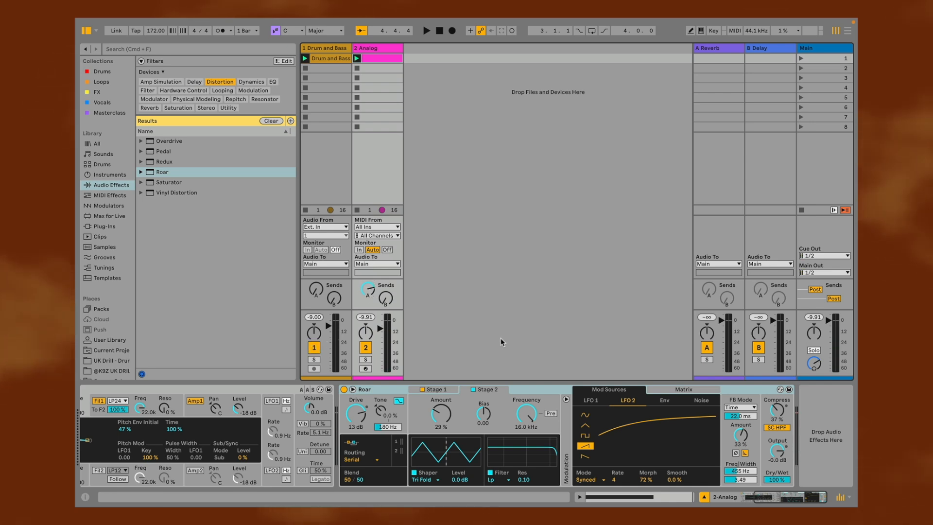
pyautogui.press('space')
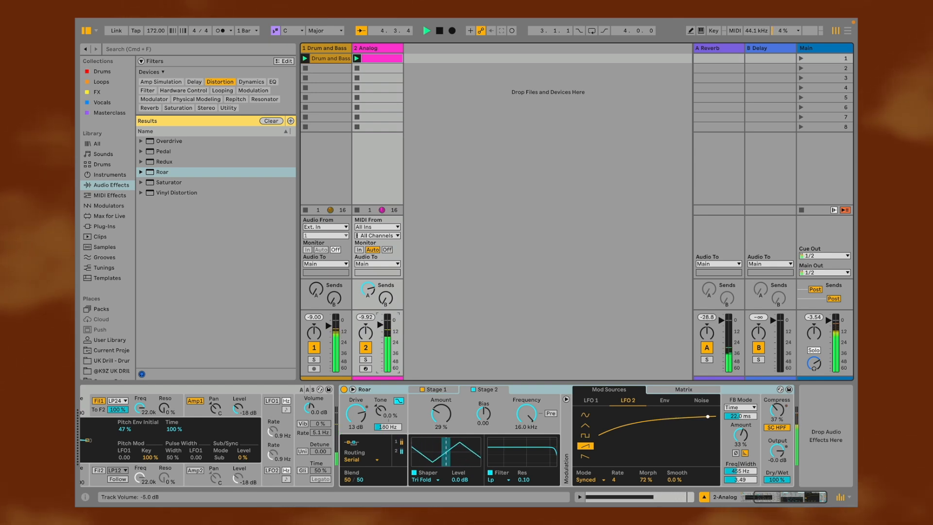
pyautogui.moveTo(380, 324); pyautogui.dragTo(380, 326)
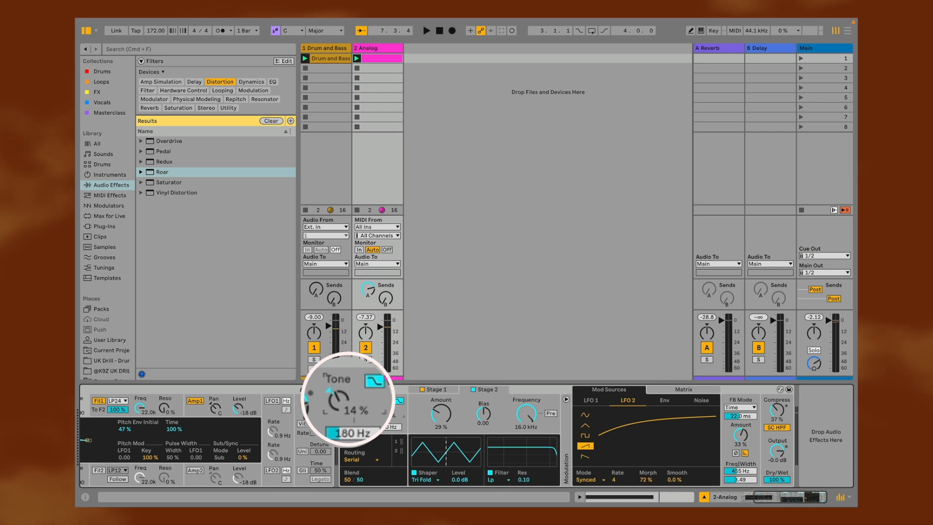
# Raise Roar's Tone amount to 29% at 180 Hz while the drums and bass play.
pyautogui.press('space')
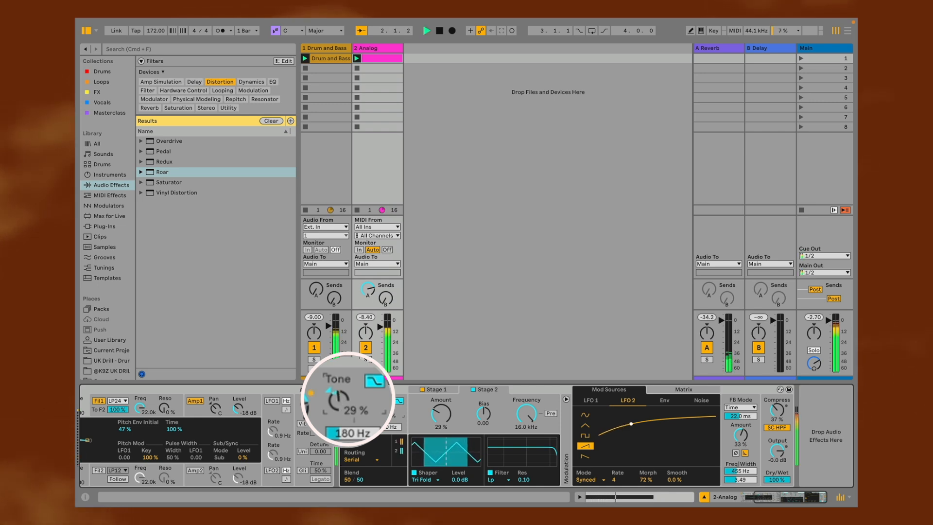